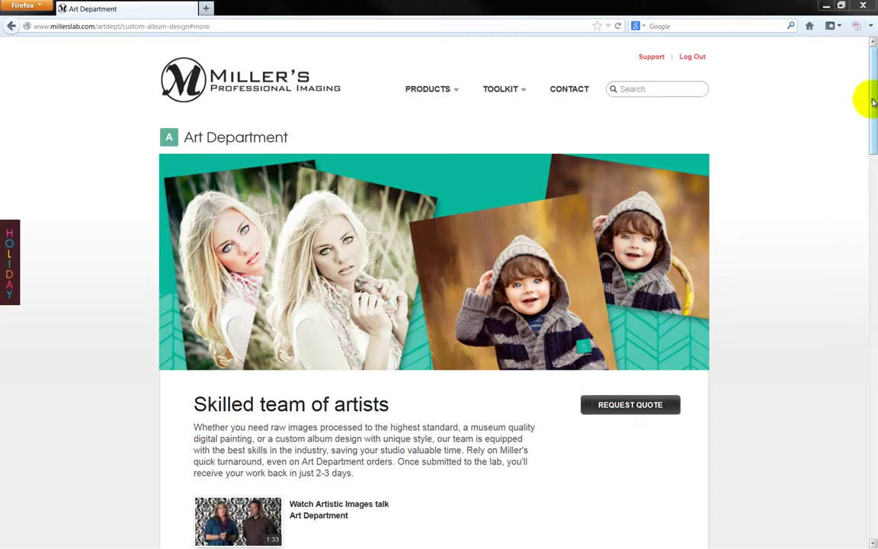
Scroll the Art Department page and bring up the Designer Plus start window
drag(873, 101, 847, 418)
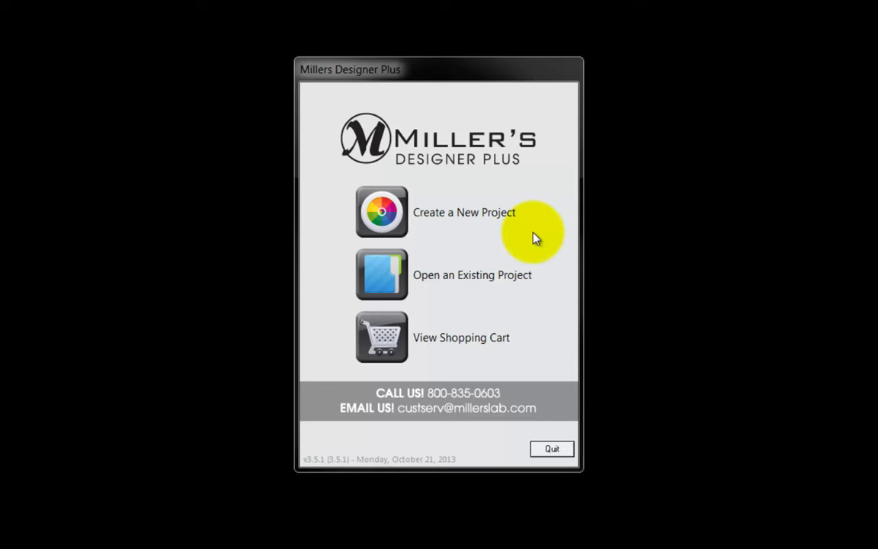
Start a new Art Dept Custom Designed Signature Album project with the Custom Cover, THICK Pg design
click(385, 212)
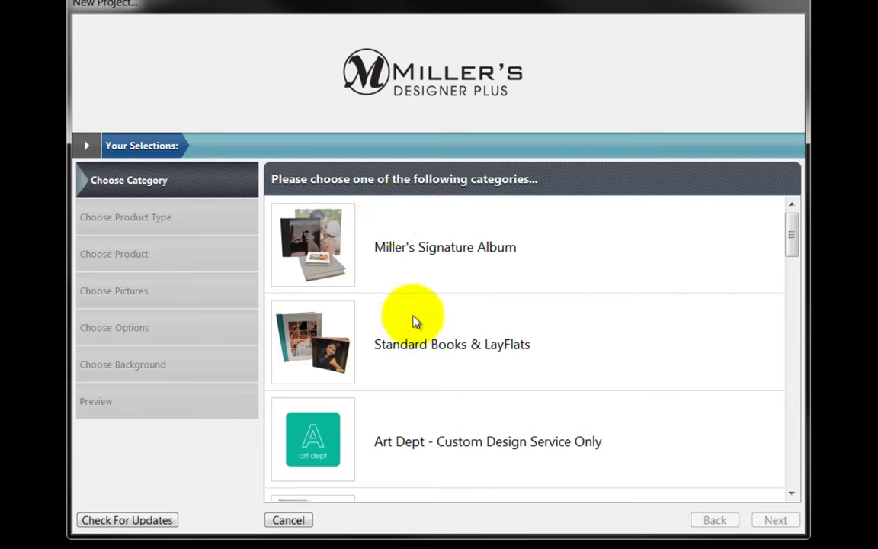
click(319, 442)
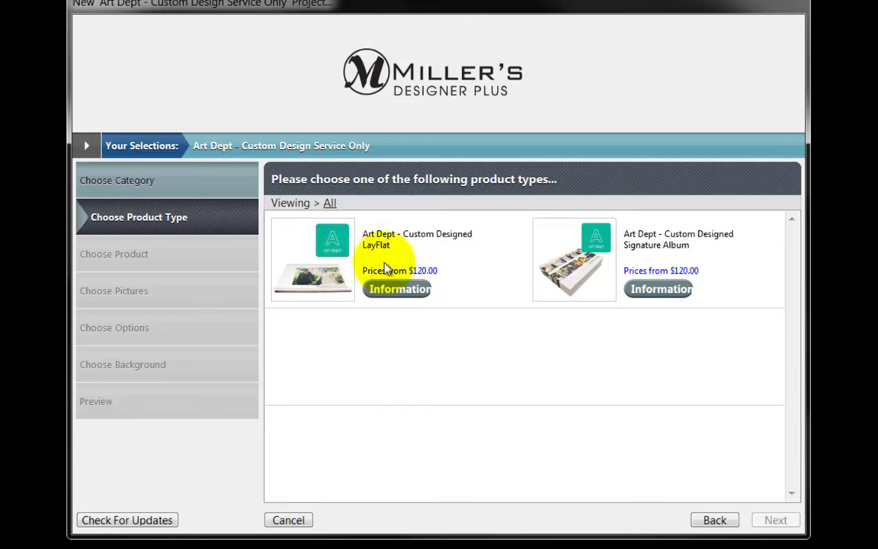
click(595, 253)
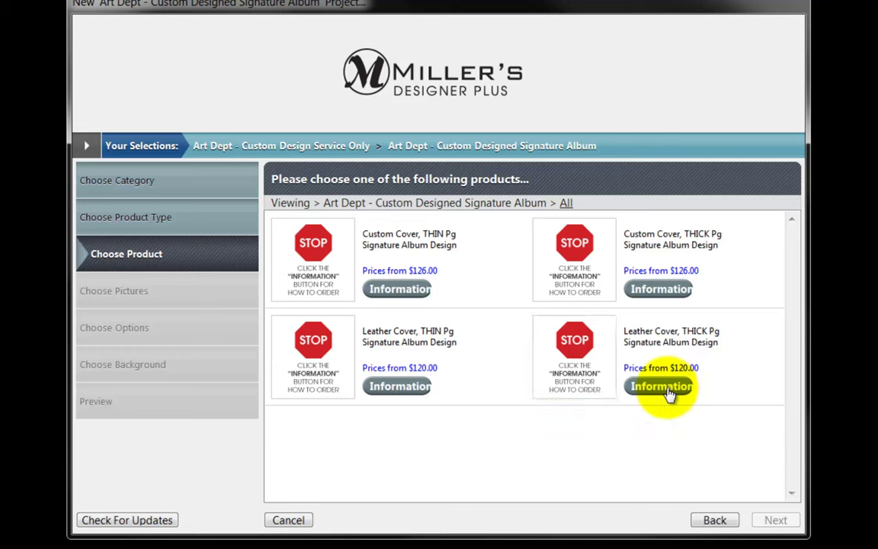
click(577, 242)
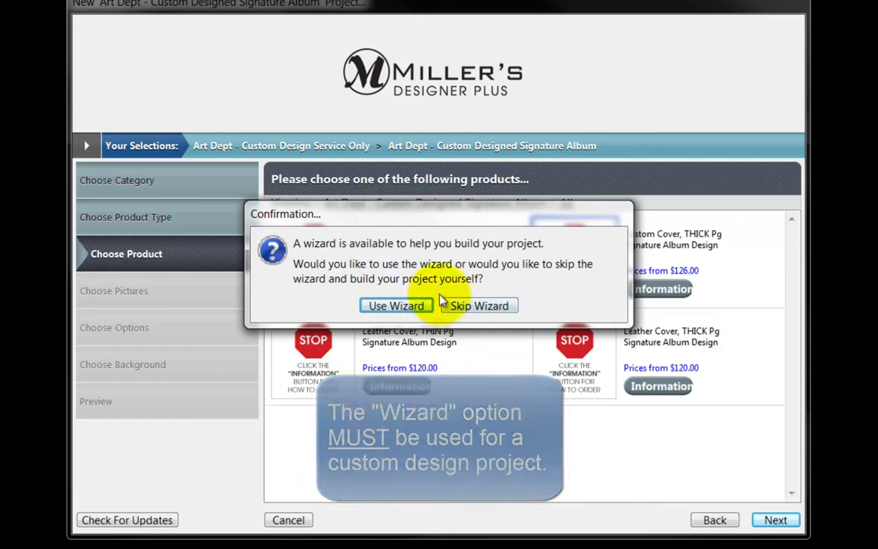
Continue with the wizard and add the AdamsWedding1 picture folder from My Pictures
click(396, 306)
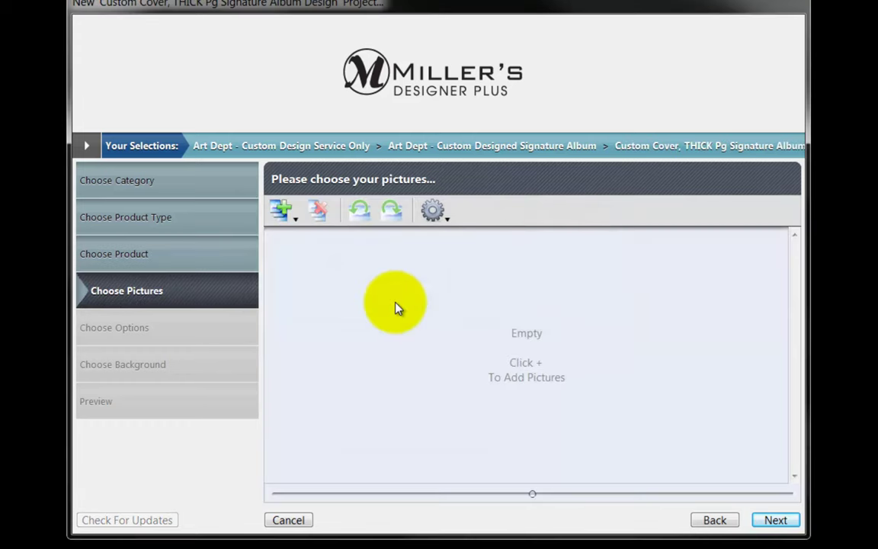
click(286, 216)
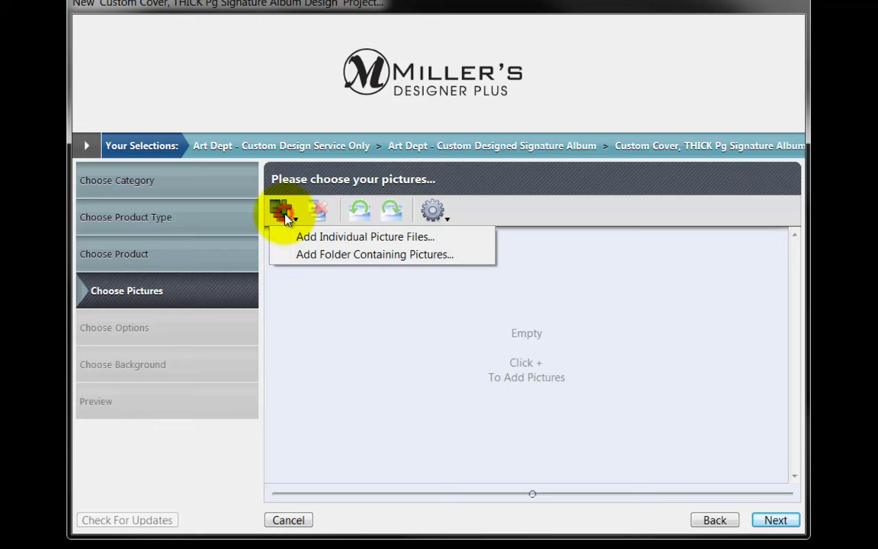
click(340, 255)
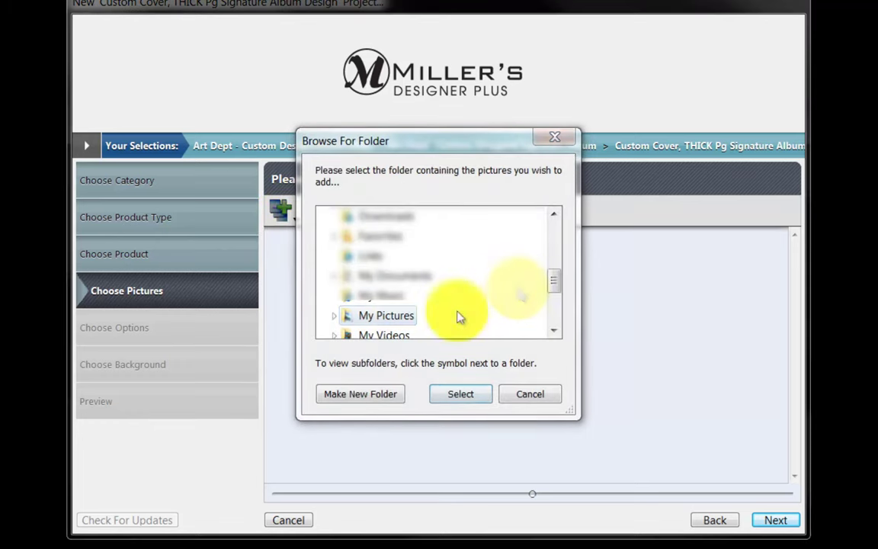
double_click(396, 317)
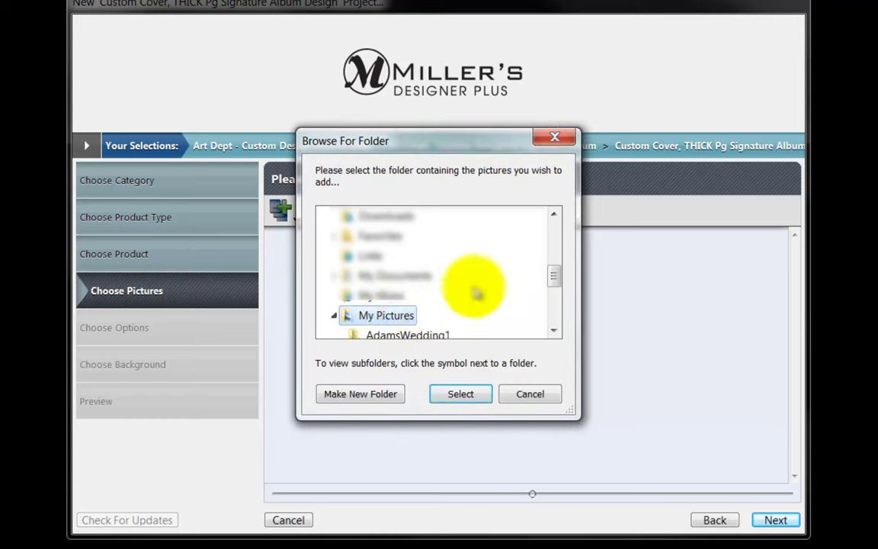
scroll(477, 294, down, 2)
click(408, 216)
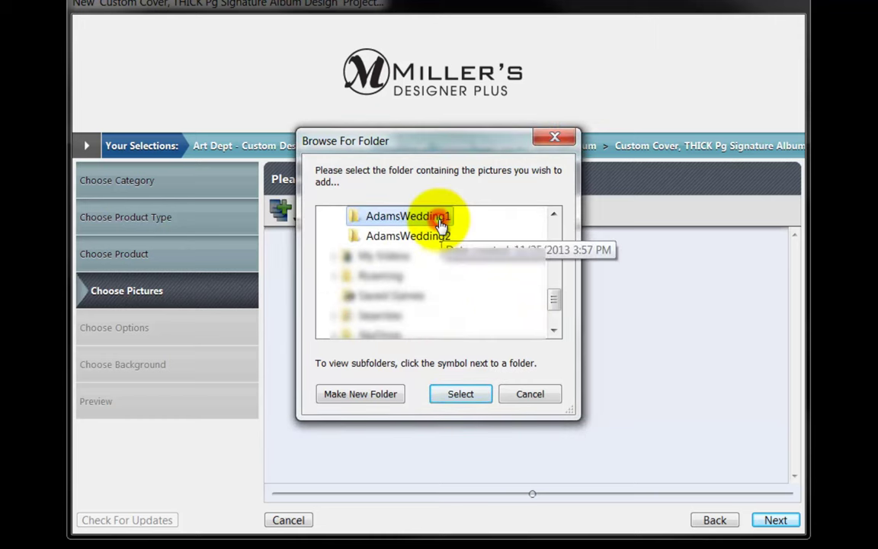
click(463, 395)
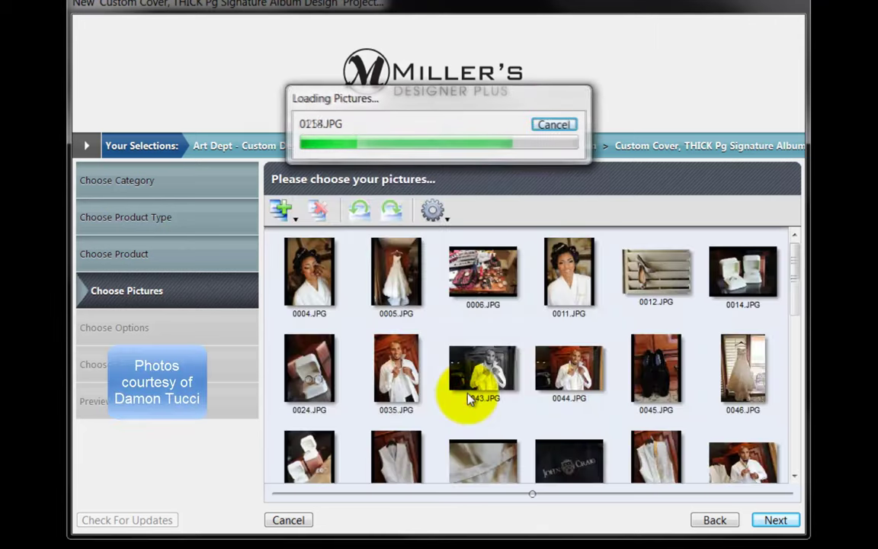
Add the AdamsWedding2 picture folder as well and advance to the options step
click(273, 213)
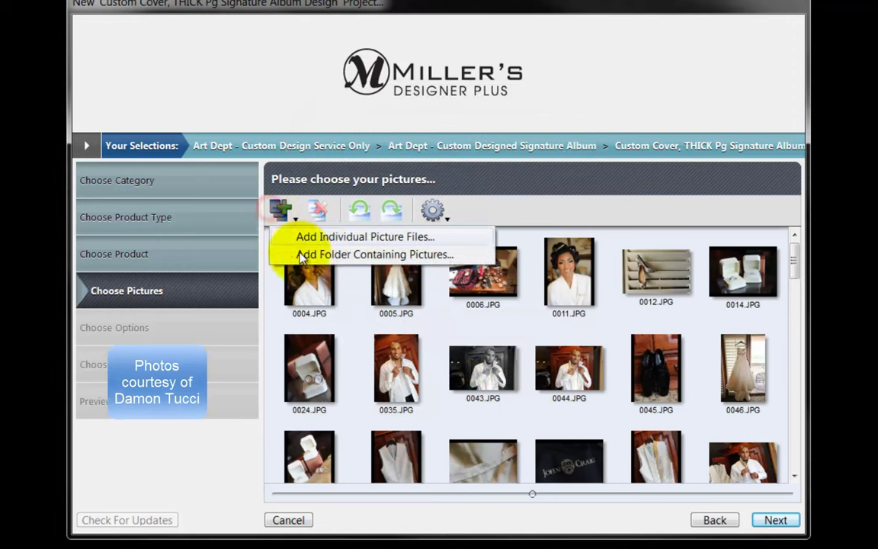
click(321, 255)
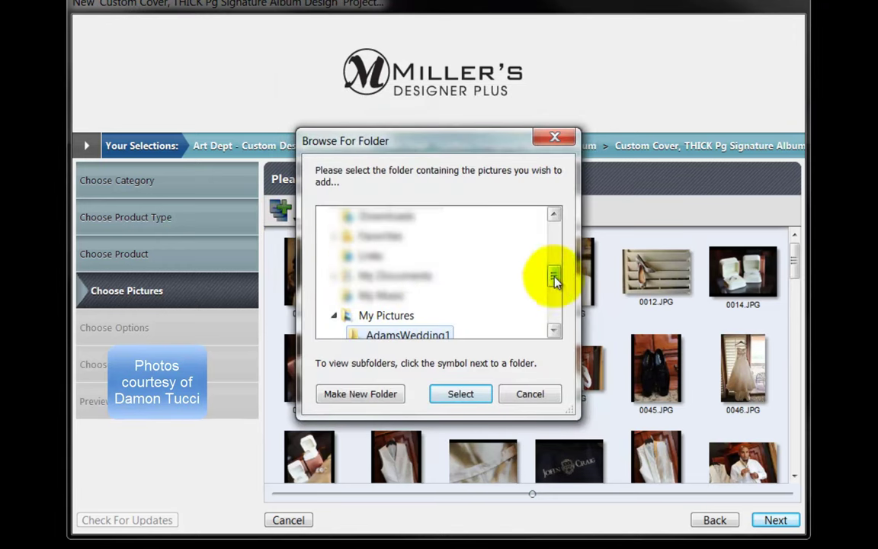
drag(555, 277, 529, 298)
click(441, 238)
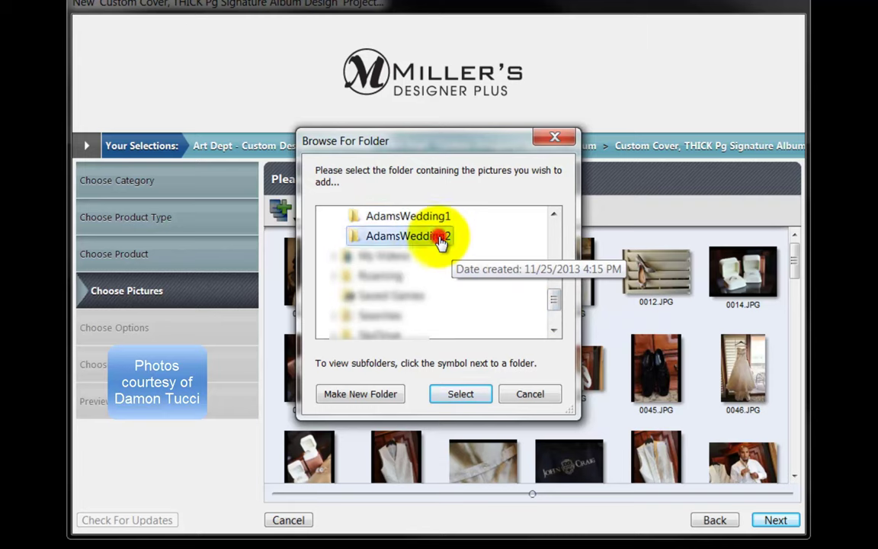
click(460, 395)
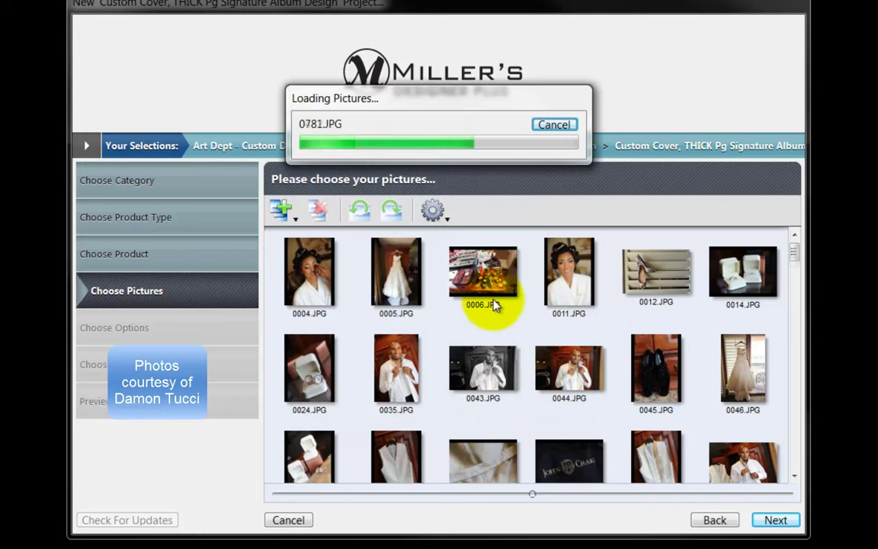
click(774, 520)
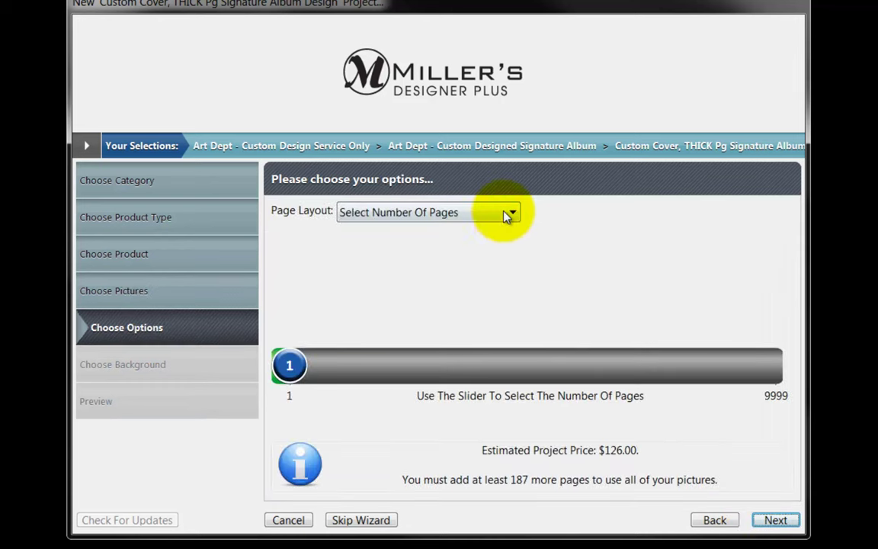
Set the page layout by pictures per page, keeping one picture per page
click(507, 214)
click(439, 246)
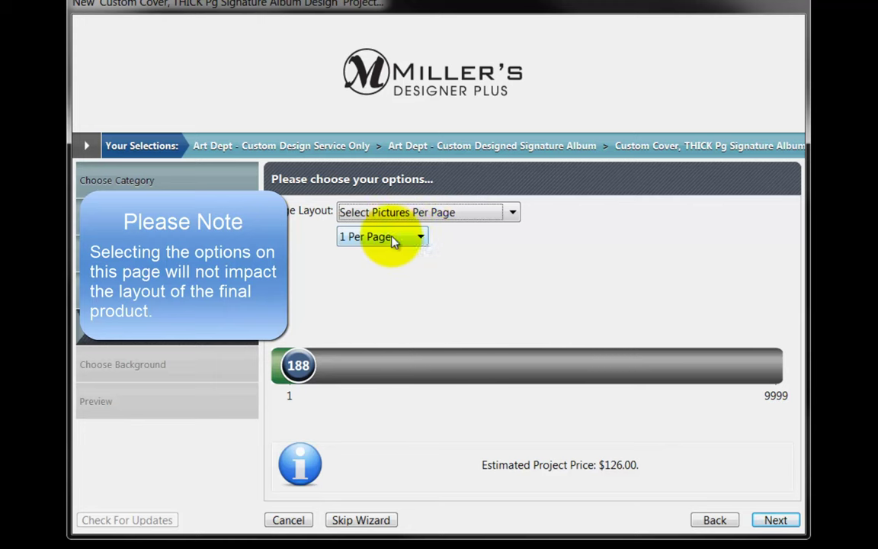
click(422, 241)
click(387, 258)
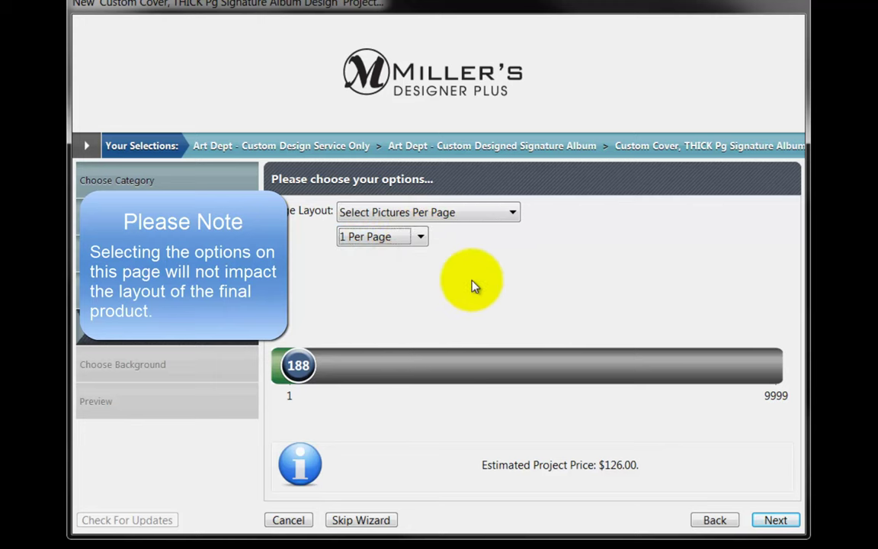
On the background step, keep Page Background at 'Do Not Change Background'
click(778, 520)
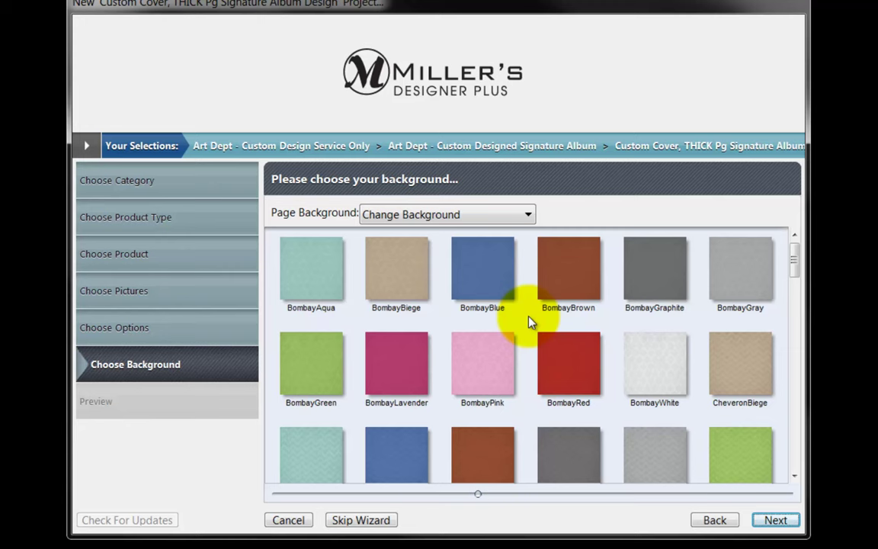
click(524, 218)
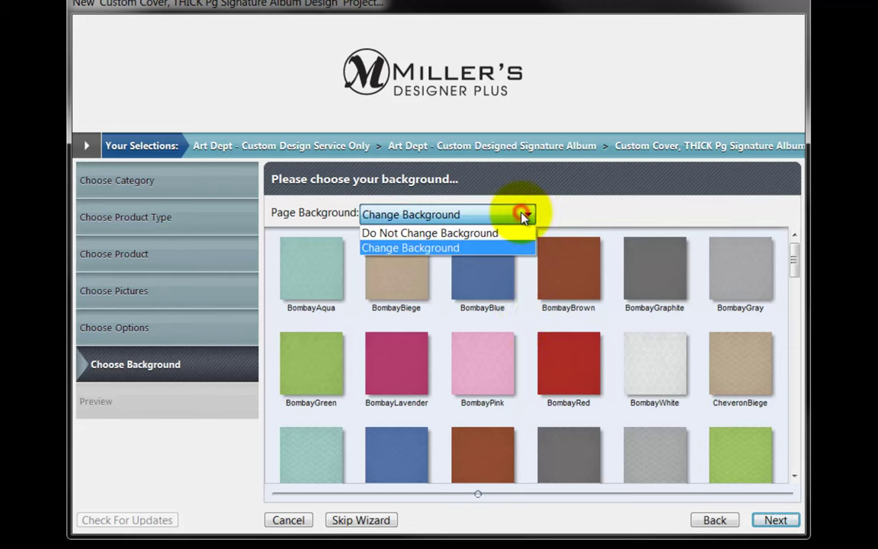
click(494, 241)
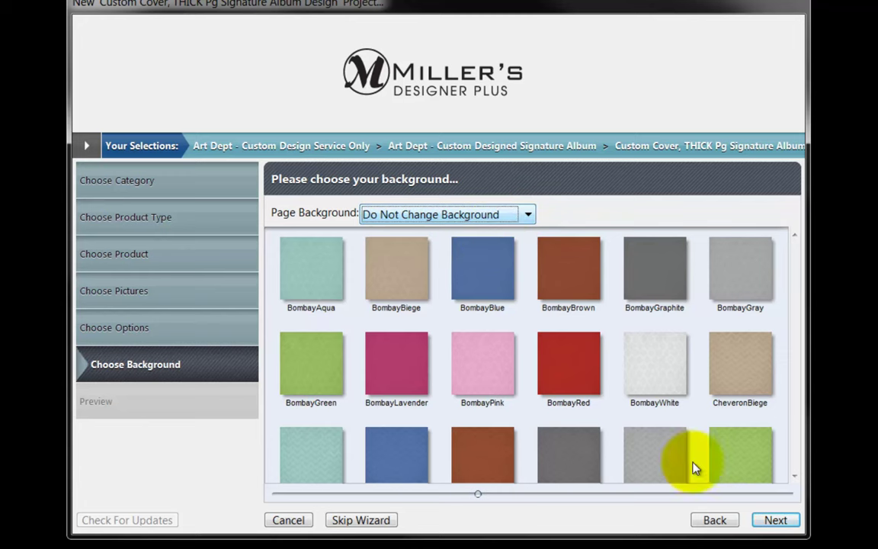
Pass the preview and create the album project named 'Demo'
click(774, 521)
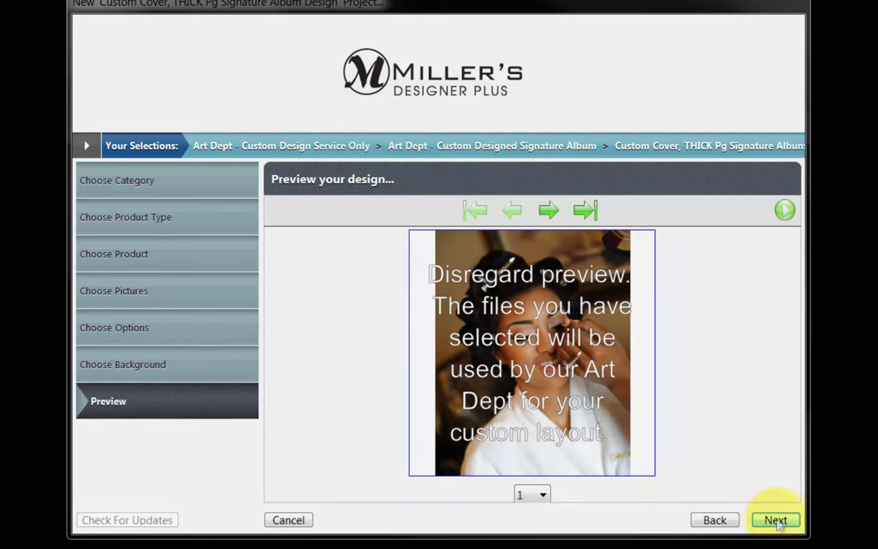
click(777, 521)
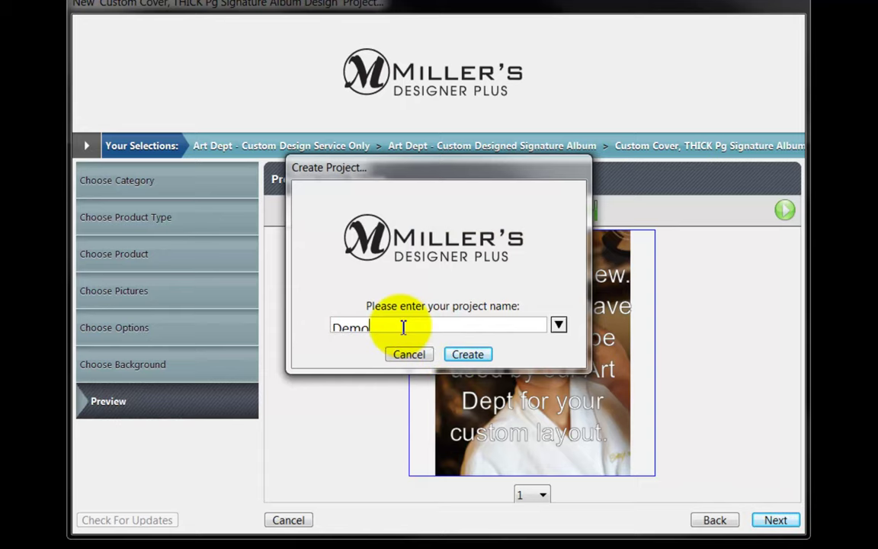
click(453, 356)
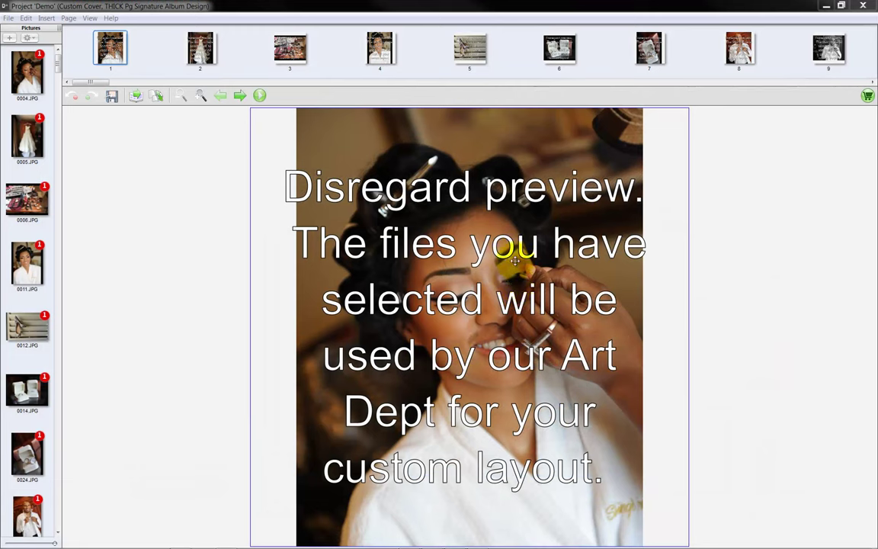
Save the Demo project from the File menu
click(85, 83)
mouse_move(85, 83)
mouse_down()
mouse_move(192, 81)
mouse_move(82, 78)
mouse_up()
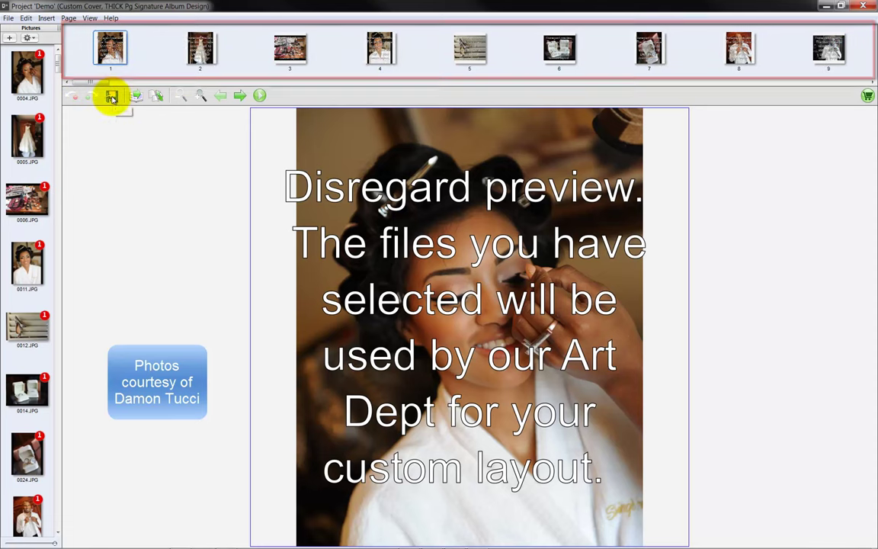
click(9, 17)
click(23, 31)
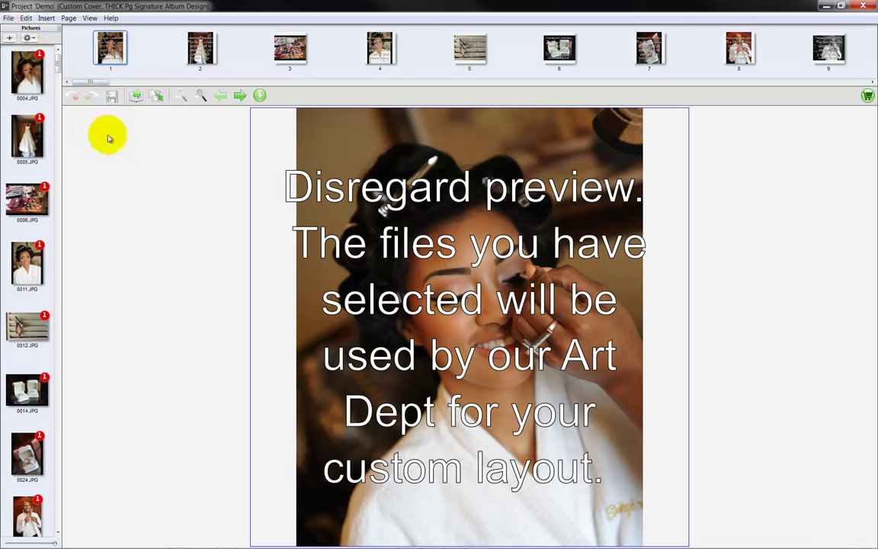
click(9, 18)
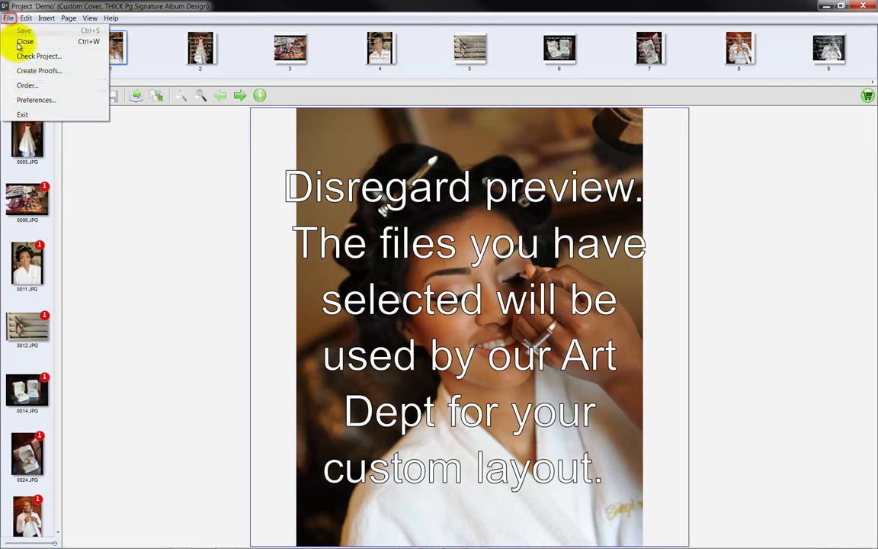
click(372, 94)
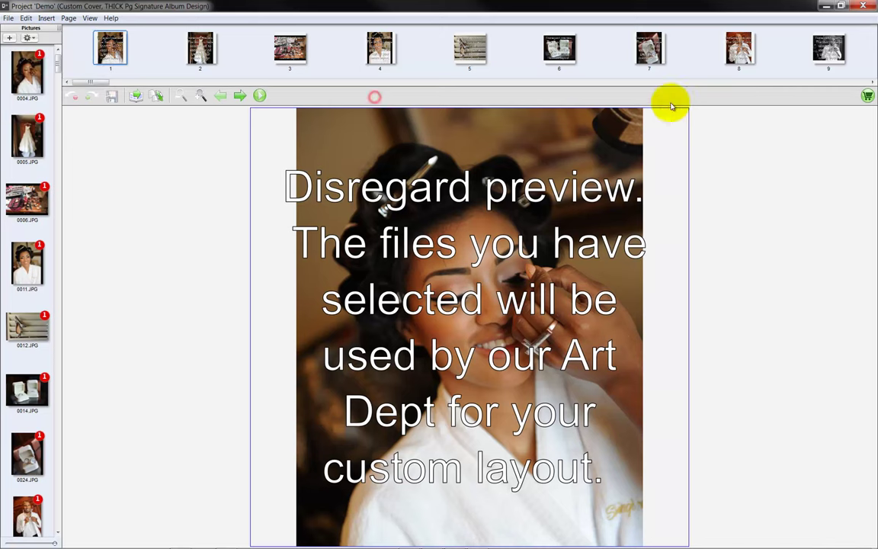
Order the project now via the shopping cart, accept the disclaimer and start the order
click(867, 95)
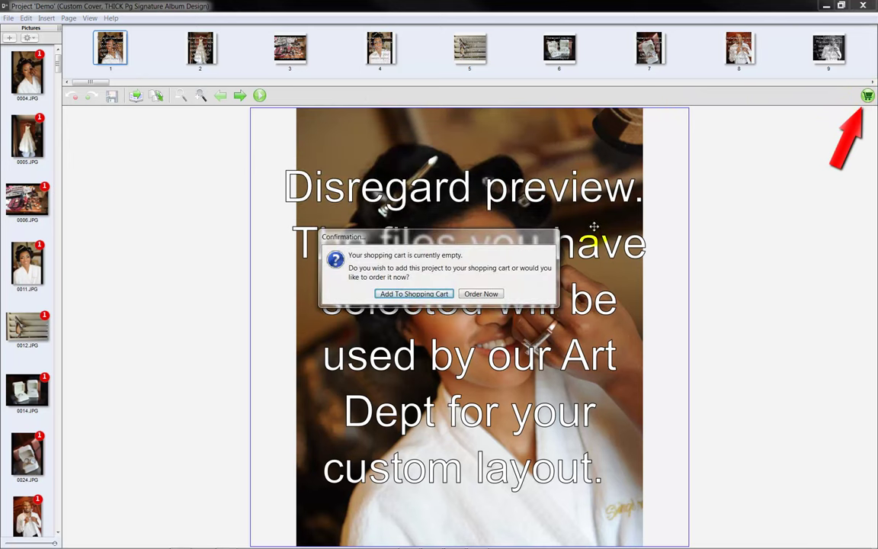
click(482, 295)
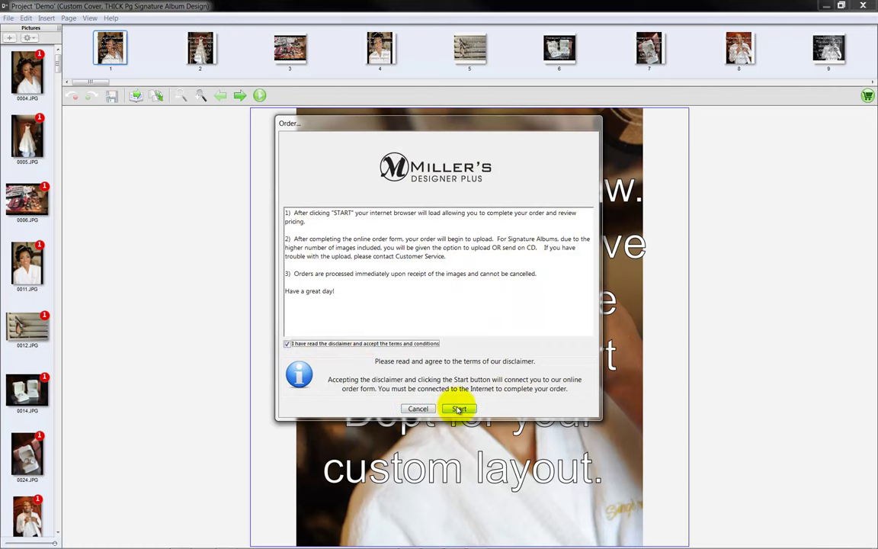
click(458, 409)
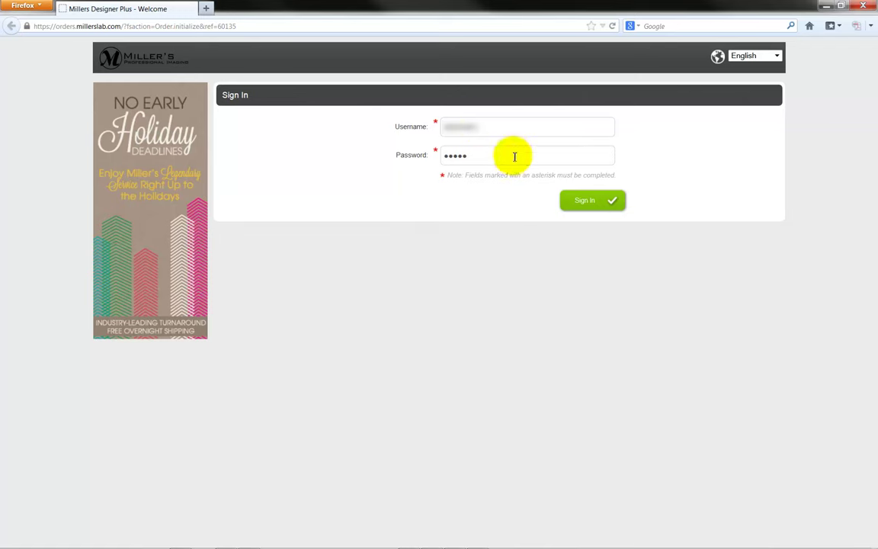
Sign in, choose Artist Choice as the Demo album's design style and scroll to Continue
click(580, 203)
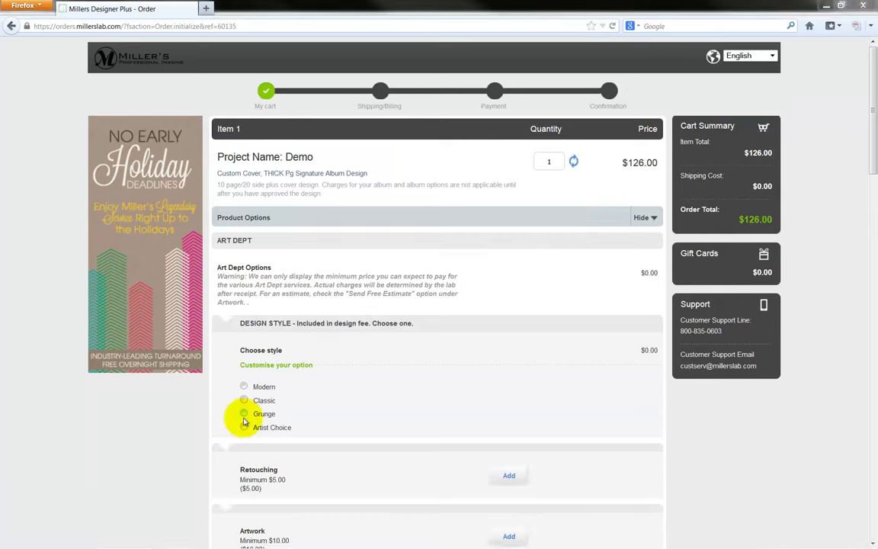
click(244, 429)
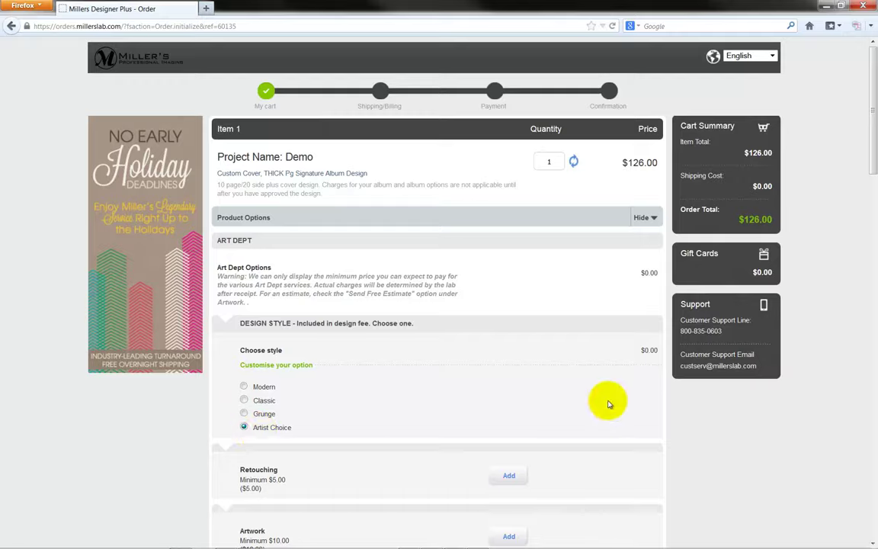
scroll(610, 404, down, 2)
scroll(610, 404, down, 5)
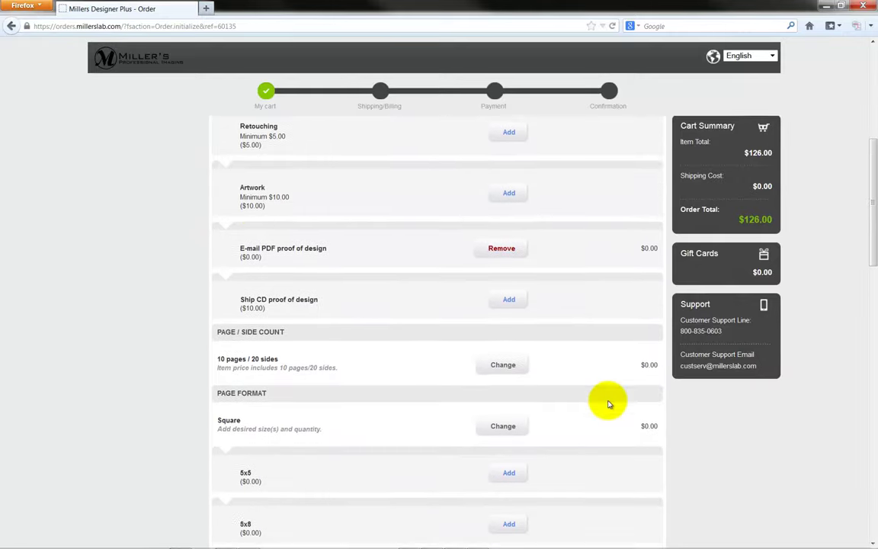
scroll(610, 404, down, 5)
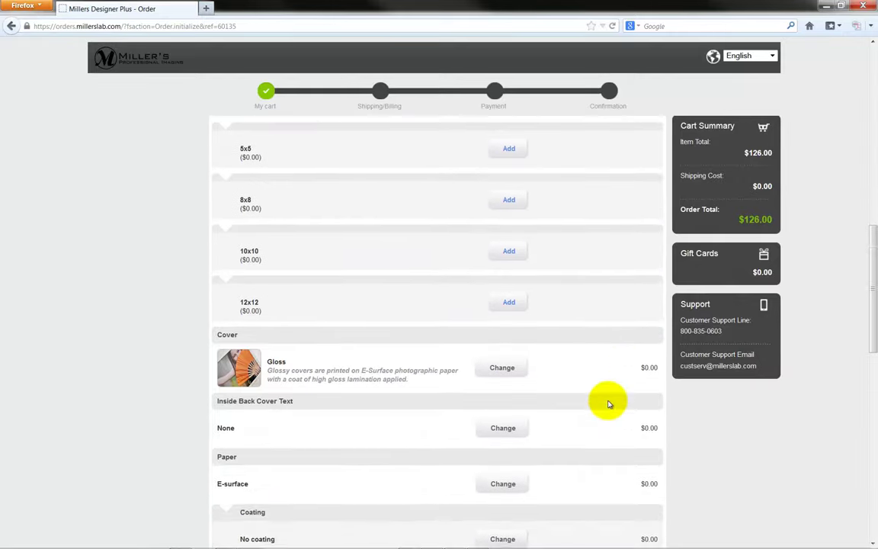
scroll(610, 405, down, 5)
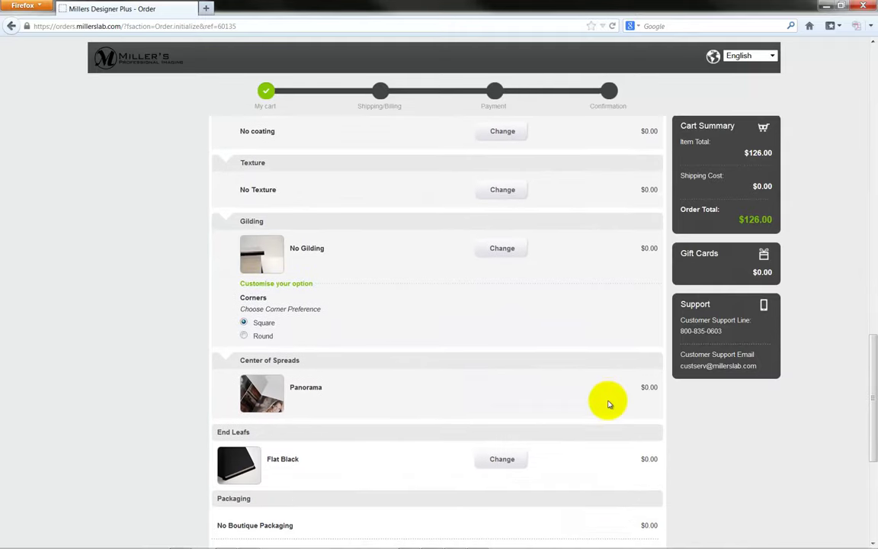
scroll(610, 404, down, 2)
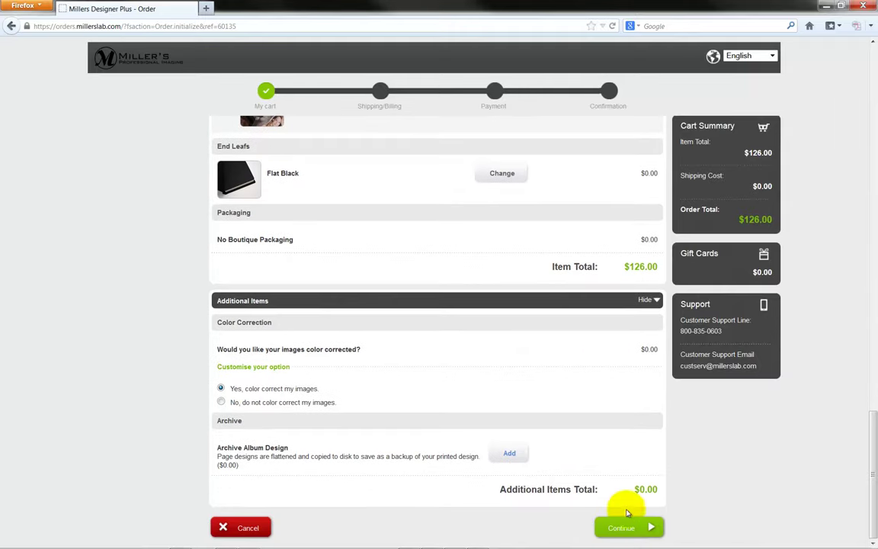
Continue past the cart and Shipping/Billing to the $126.00 Payment page, scrolling to Confirm Order
click(630, 528)
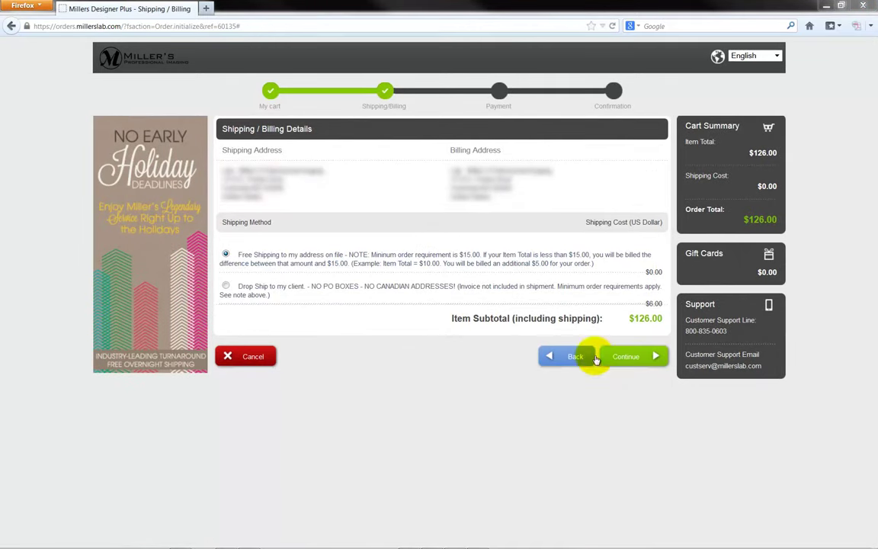
click(635, 357)
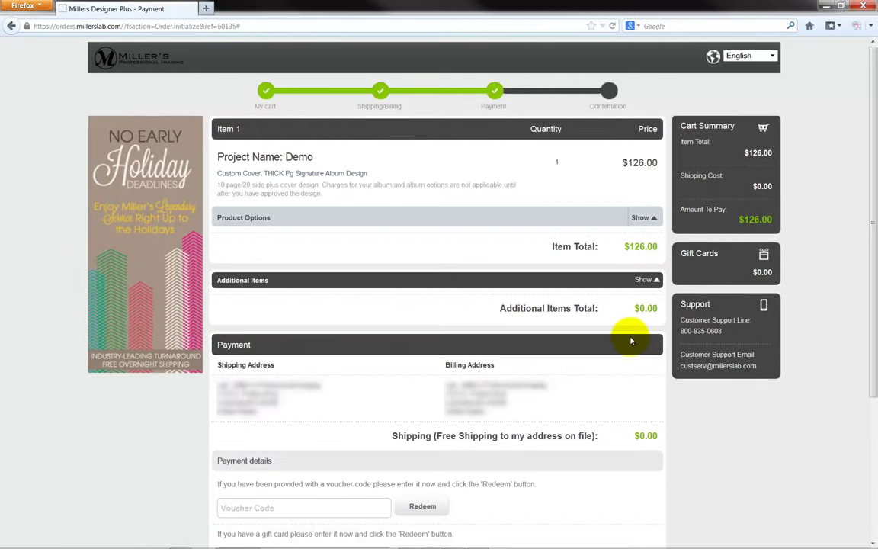
scroll(620, 351, down, 5)
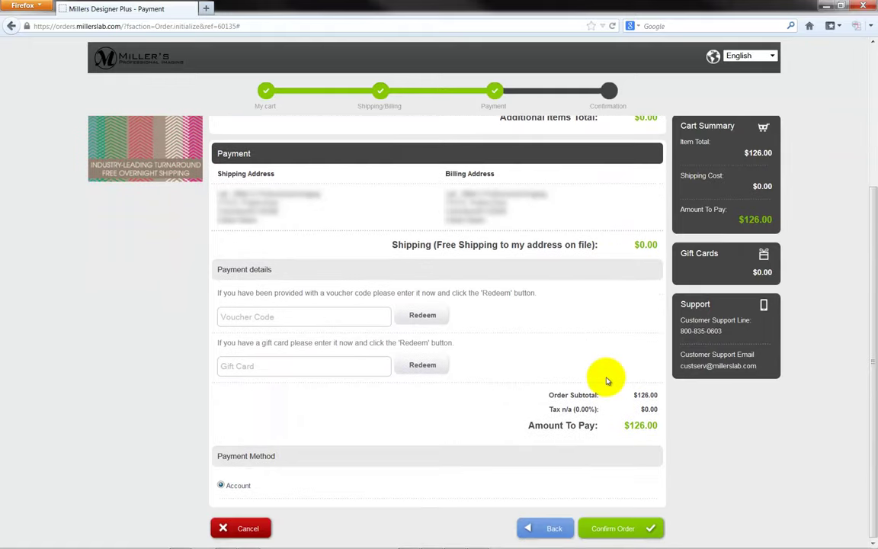